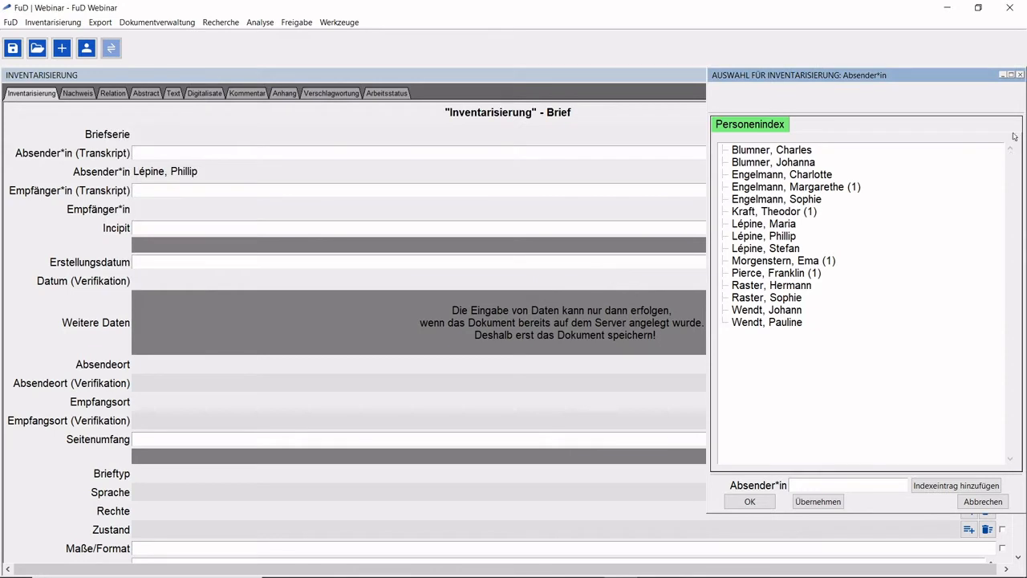
Step: Close the sender selection and save the new letter document
click(1019, 75)
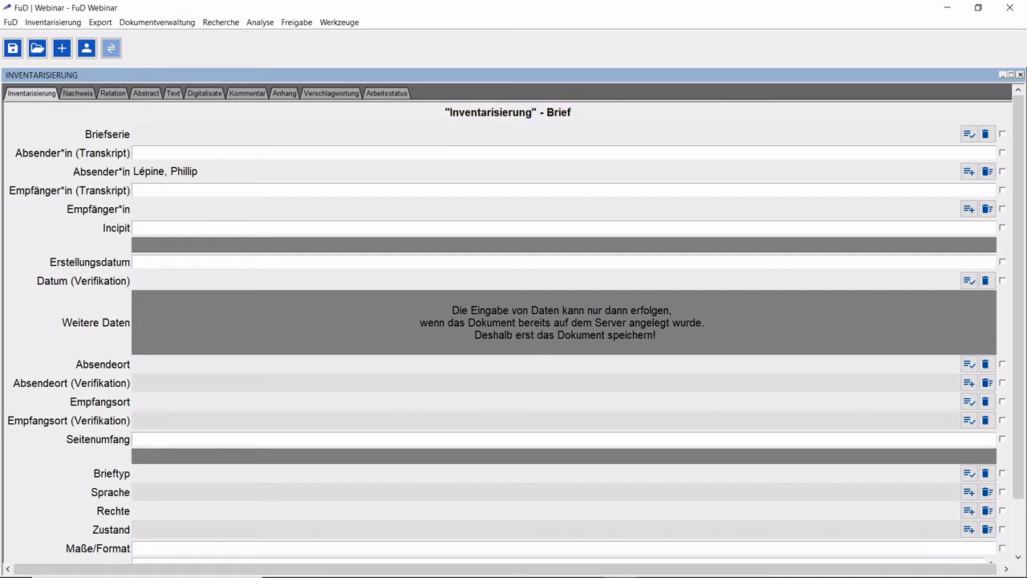
scroll(533, 207, down, 2)
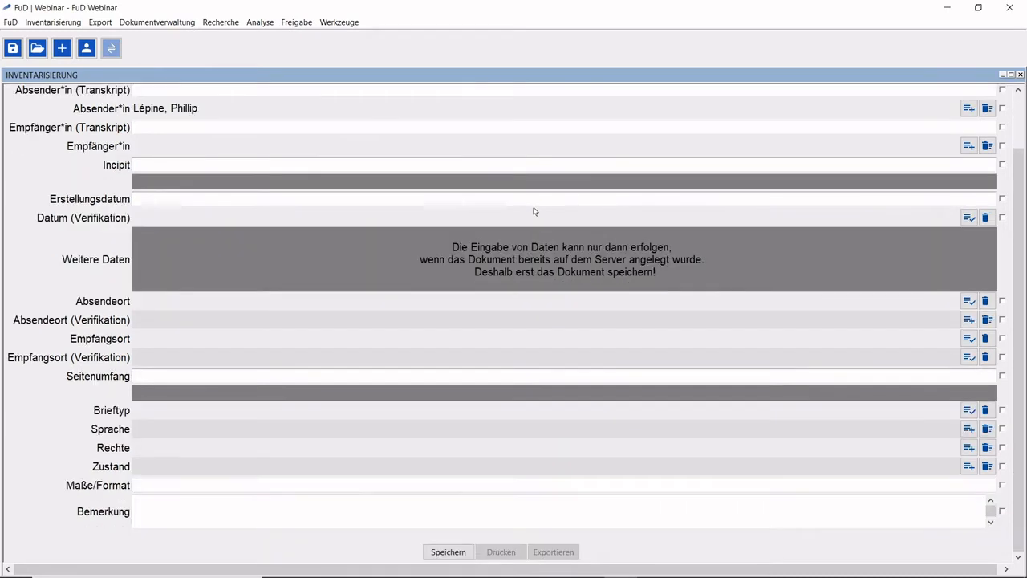
click(447, 552)
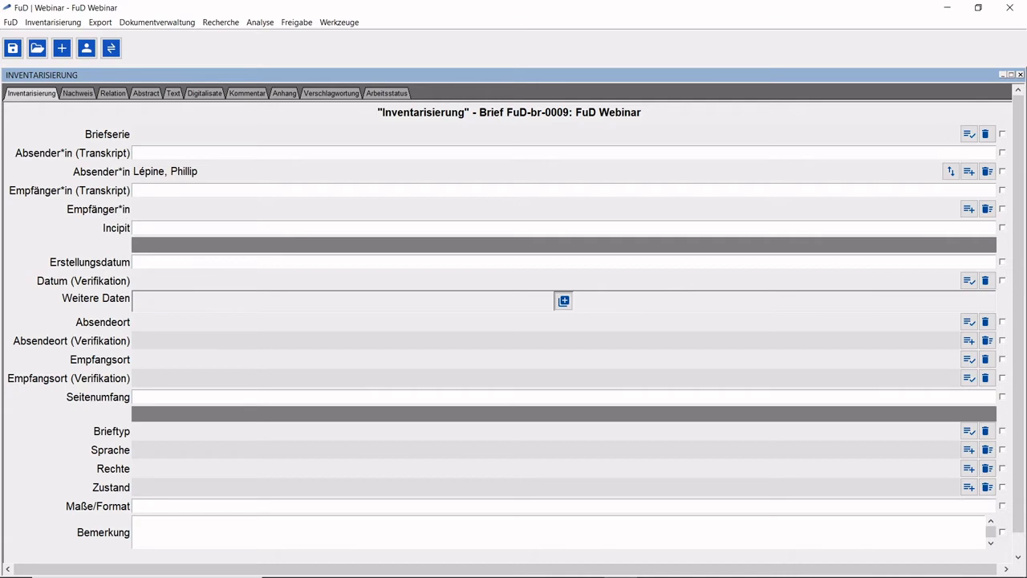
Step: Enter "Bruder und Schwägerin" as Empfänger*in (Transkript) and the passage containing "war es sehr warm, die höchste Temperatur war 89 Grad im Schatten" as Incipit
text(Bruder und Schwägerin)
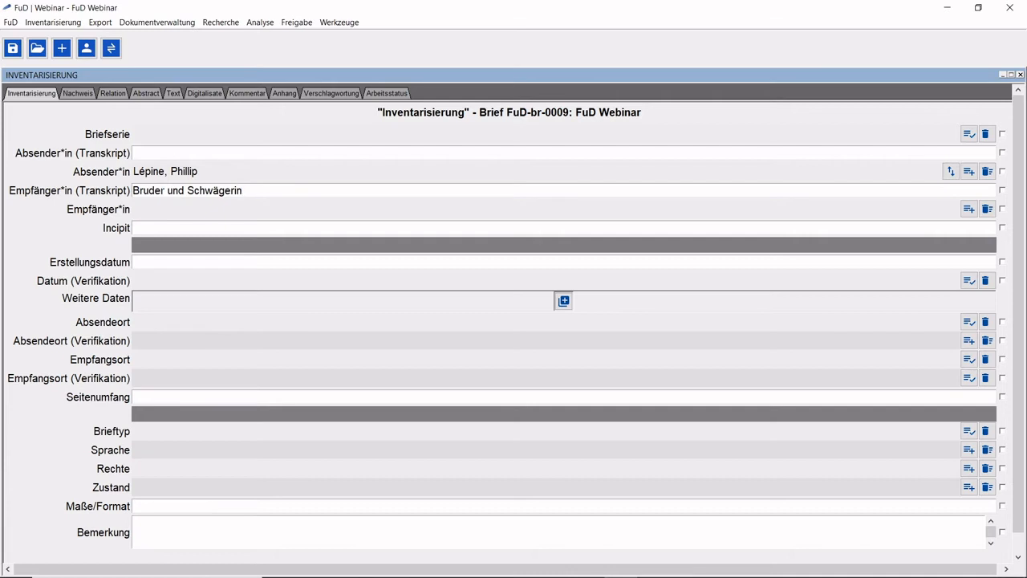
click(969, 209)
click(192, 228)
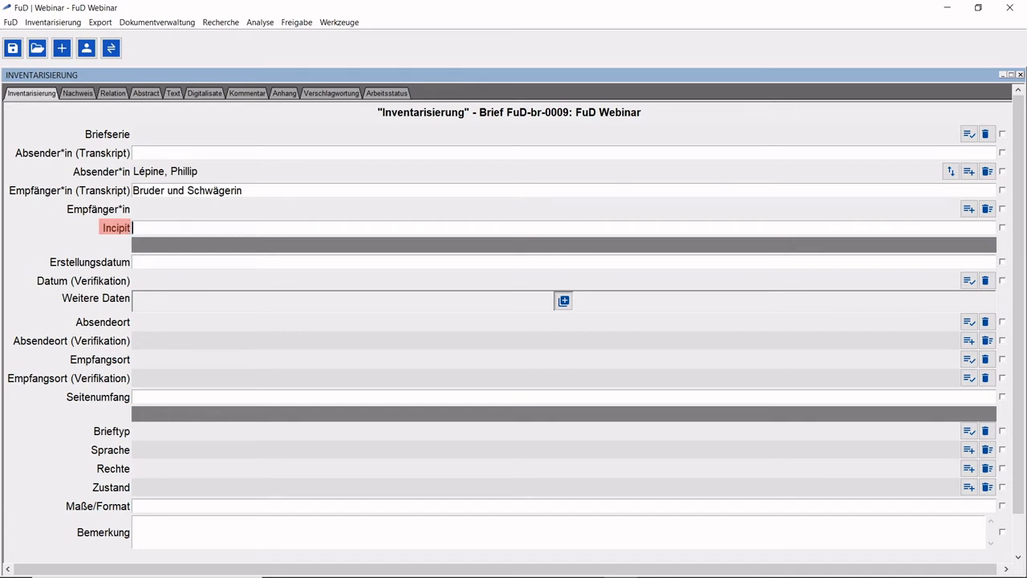
text(war es sehr warm, die höchste Temperatur war 89  Grad im Schatten, Du machst denken das ist nicht wahr, aber ich habe es selber gesehen, sonst würde ich es auch nicht Glauben.)
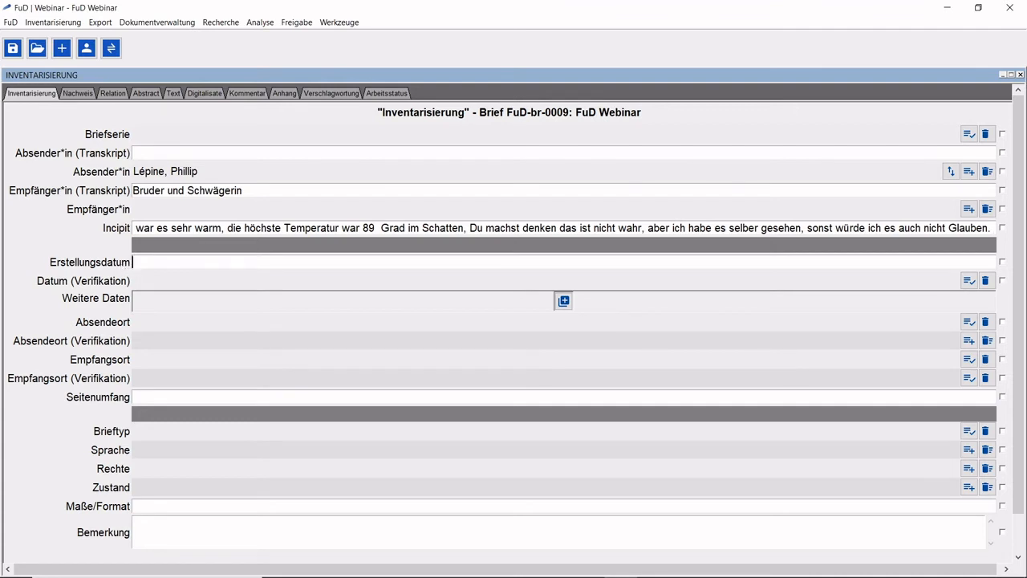
Step: Try to save the letter with 04.01.1885 as its Erstellungsdatum
text(04.01.1885)
scroll(276, 302, down, 1)
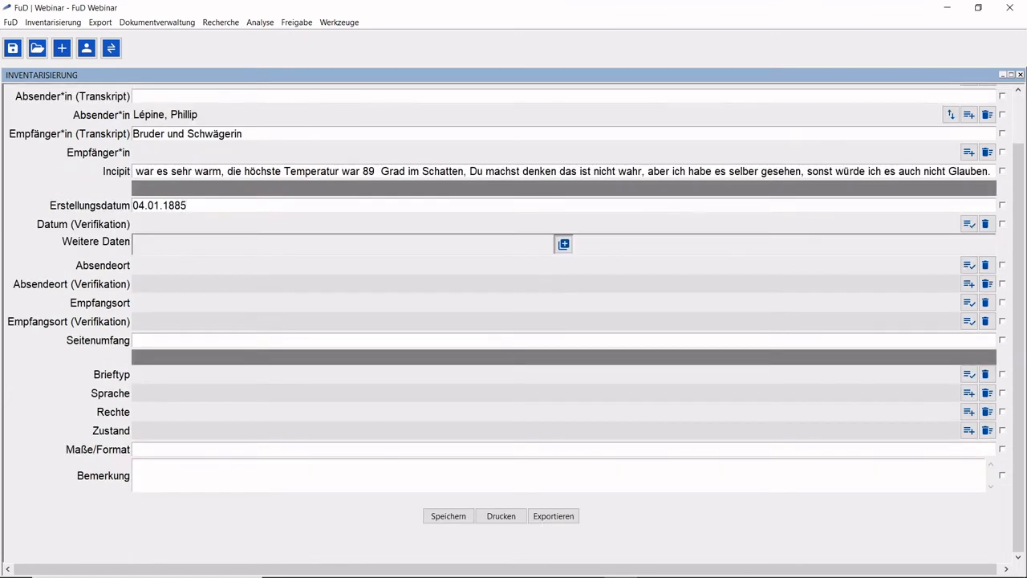
click(460, 523)
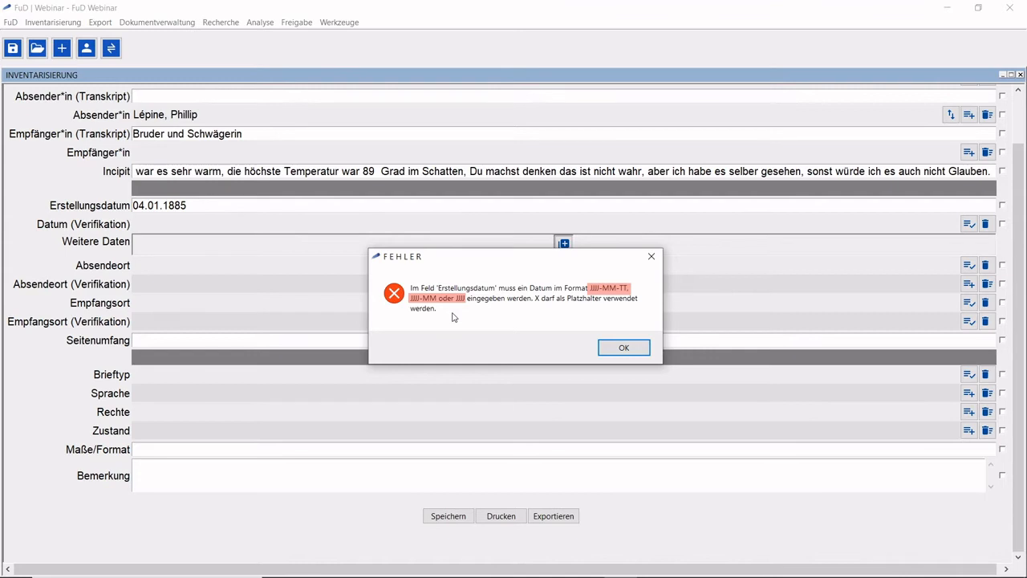
click(616, 353)
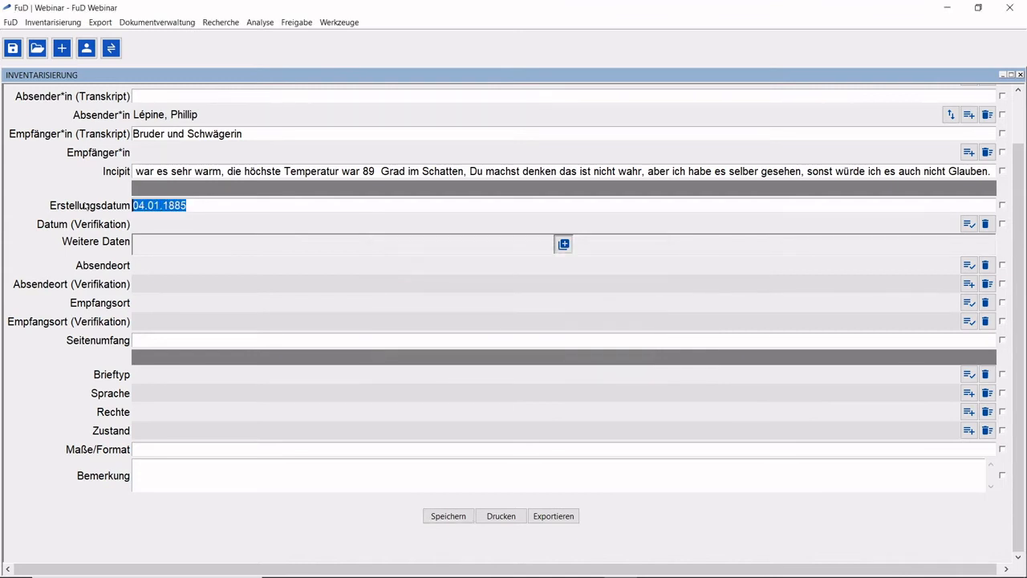
Step: Set the letter's Erstellungsdatum to 1885-01-04 and choose Marshall from the Raumindex as its Absendeort
text(1885-)
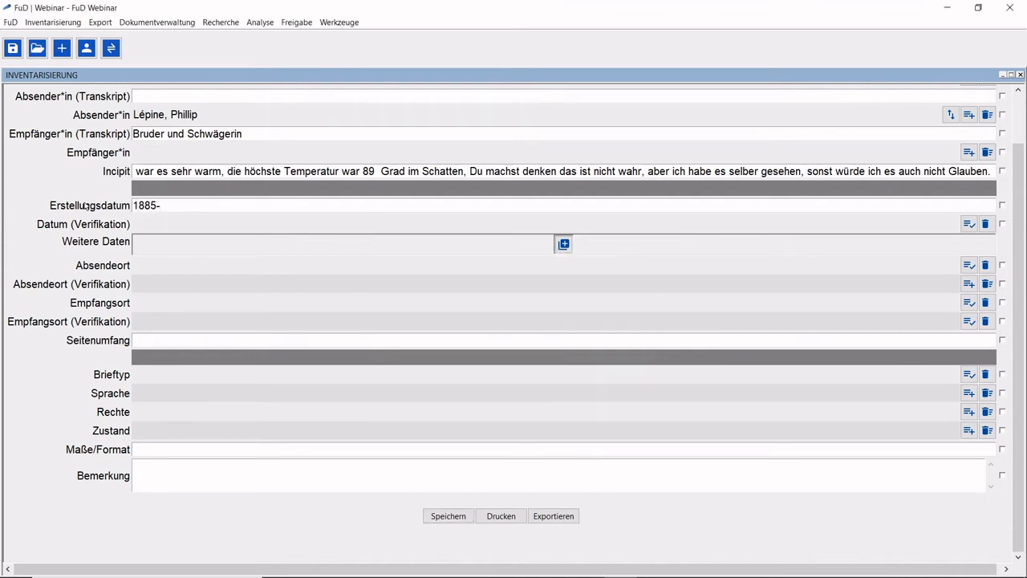
text(01-04)
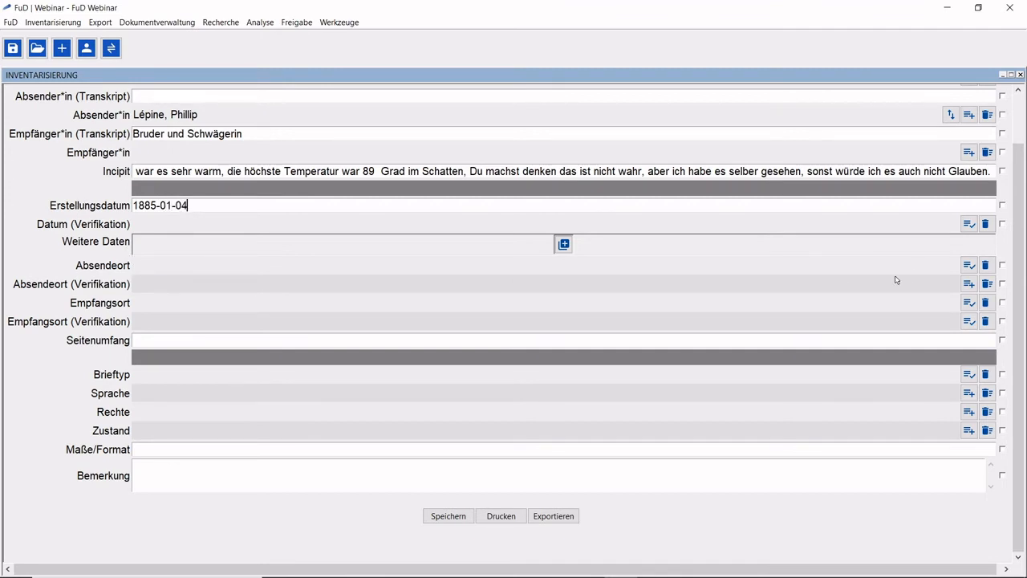
click(974, 271)
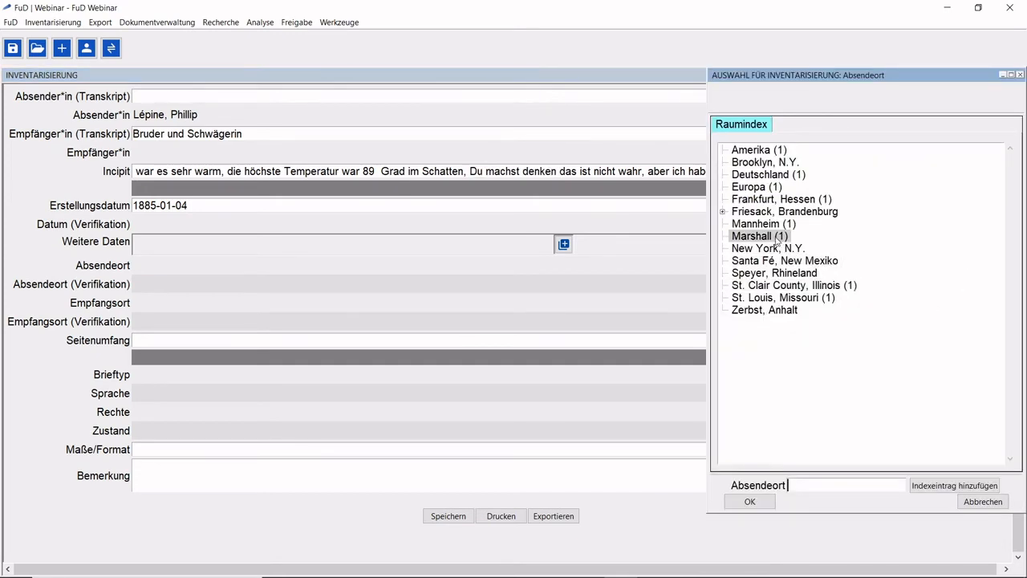
click(758, 236)
click(752, 501)
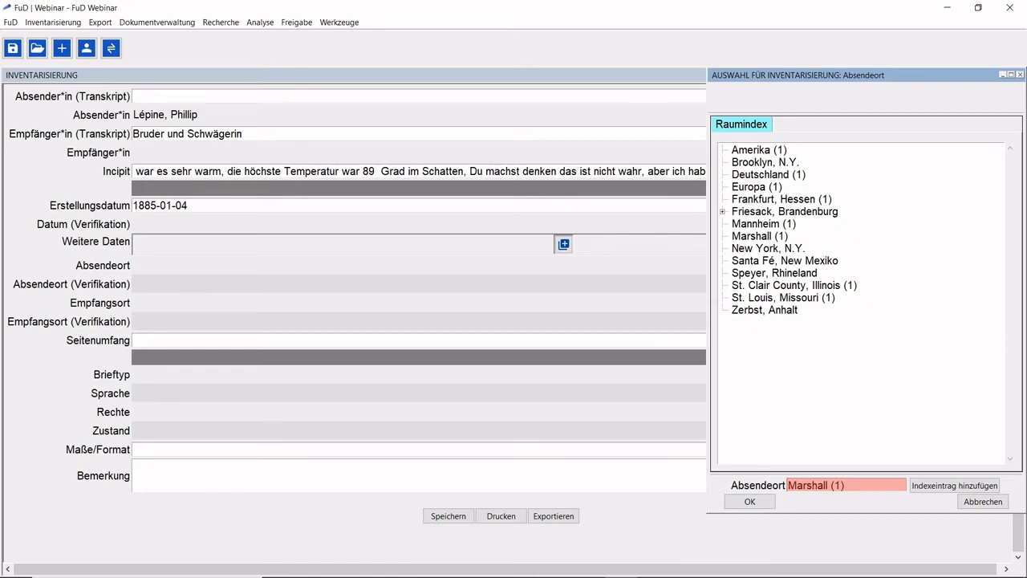
click(750, 502)
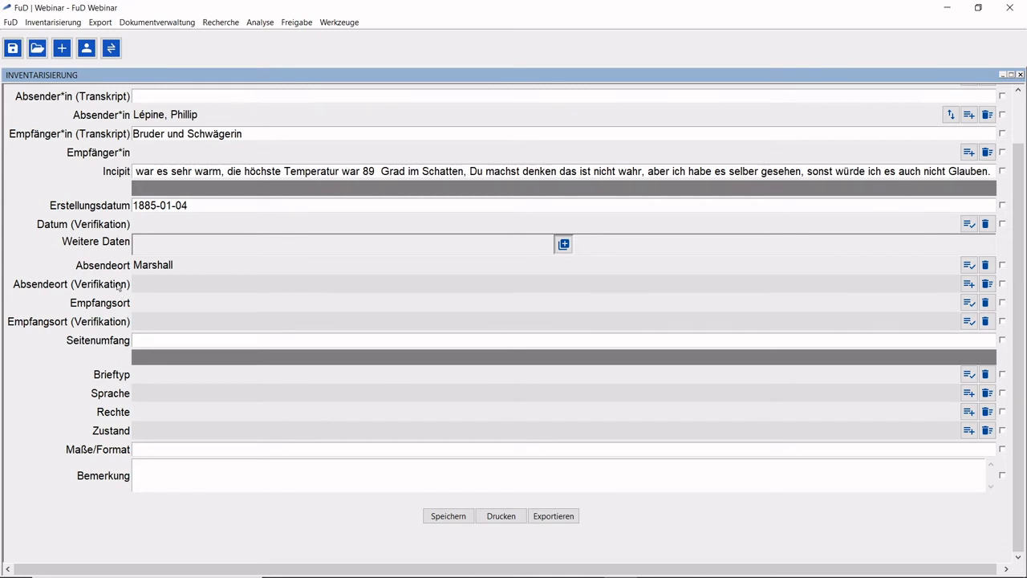
Step: Create a Digitalisate entry with the image BB_Lepine-Handschrift_ 02-02-1890_1 from the Desktop and save it
scroll(118, 286, up, 2)
click(204, 93)
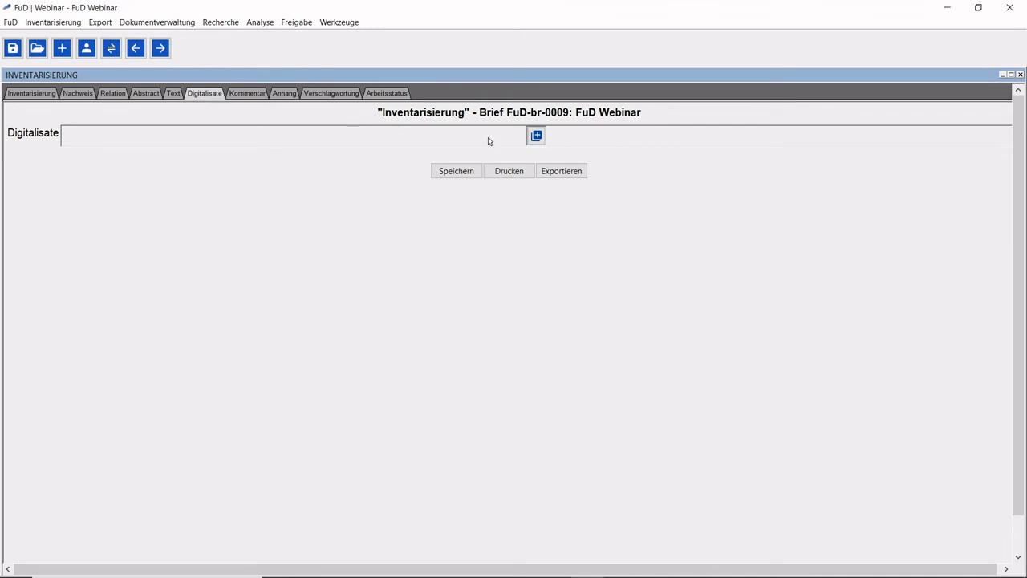
click(537, 137)
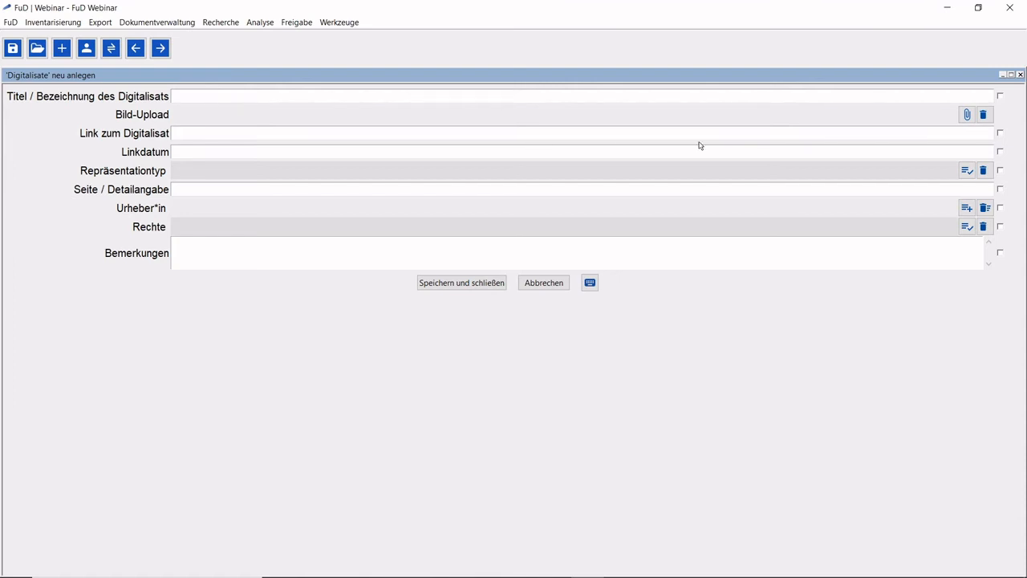
click(969, 114)
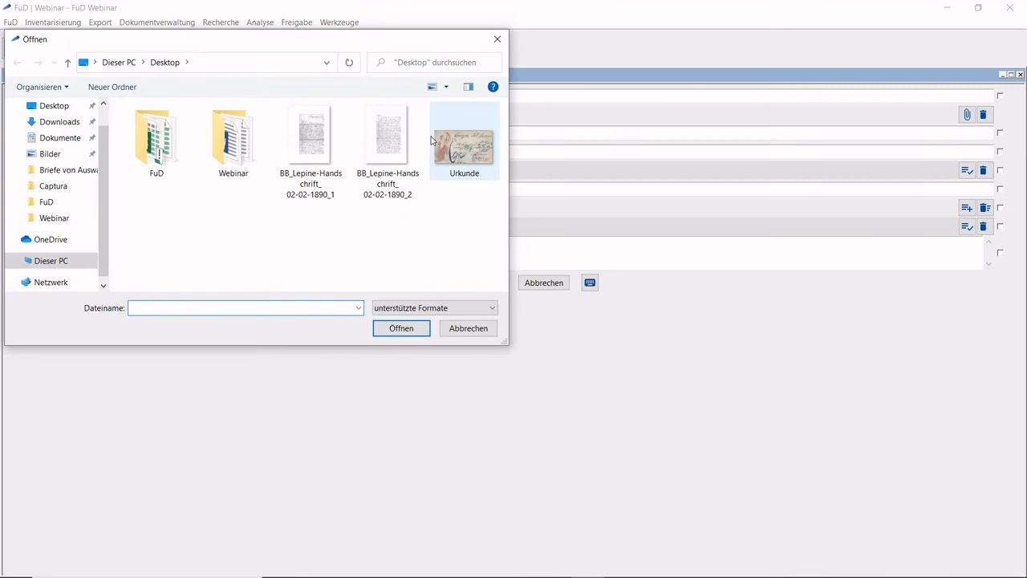
click(310, 136)
click(393, 328)
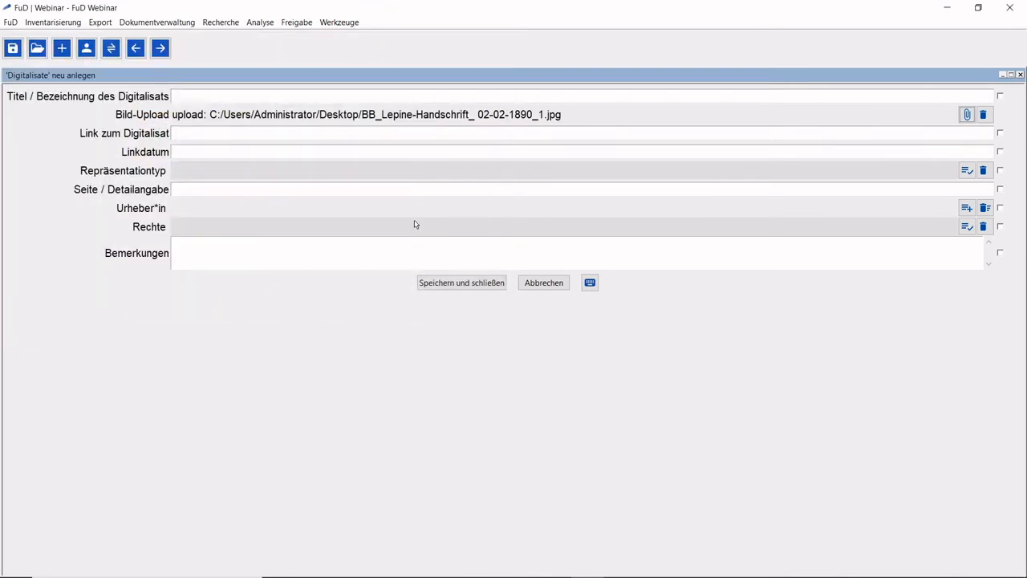
click(438, 288)
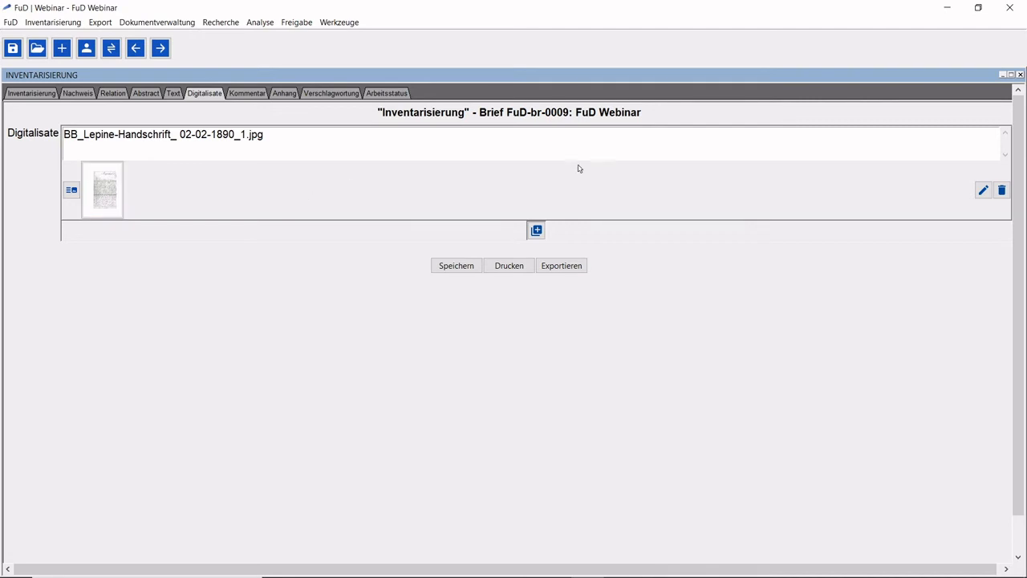
click(983, 189)
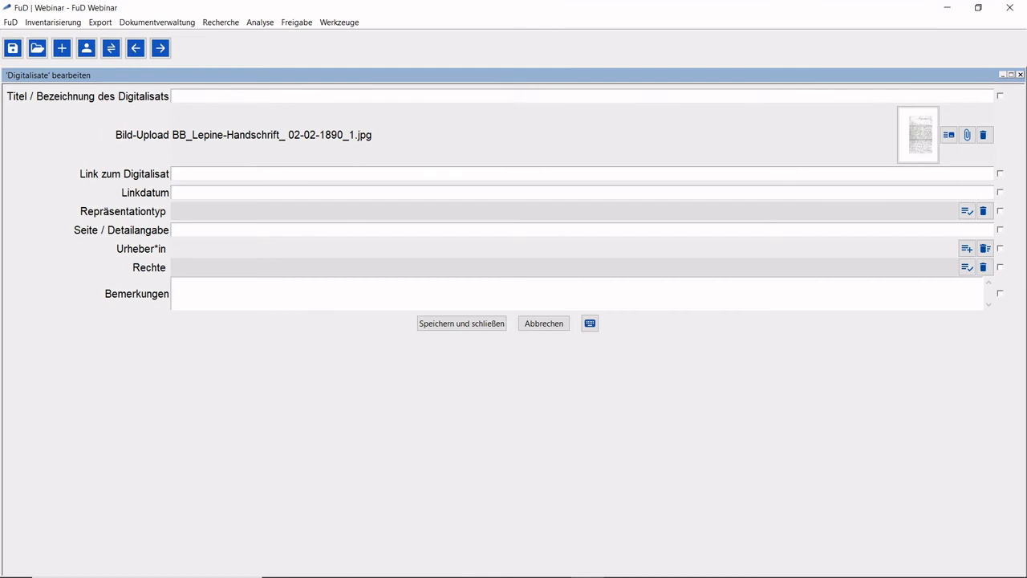
text(http://www.auswandererbriefe.de/regionalbriefe.html)
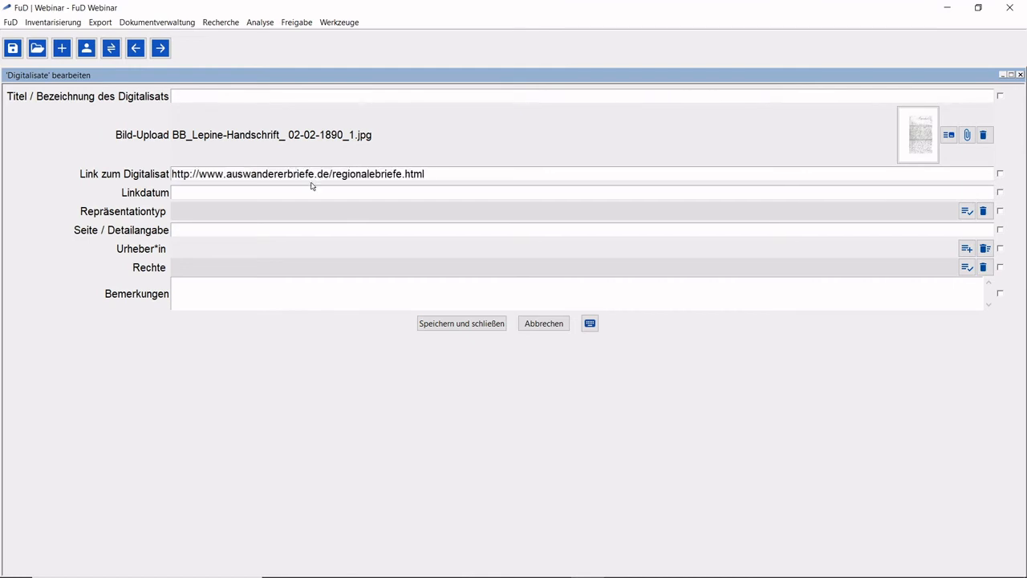
click(441, 325)
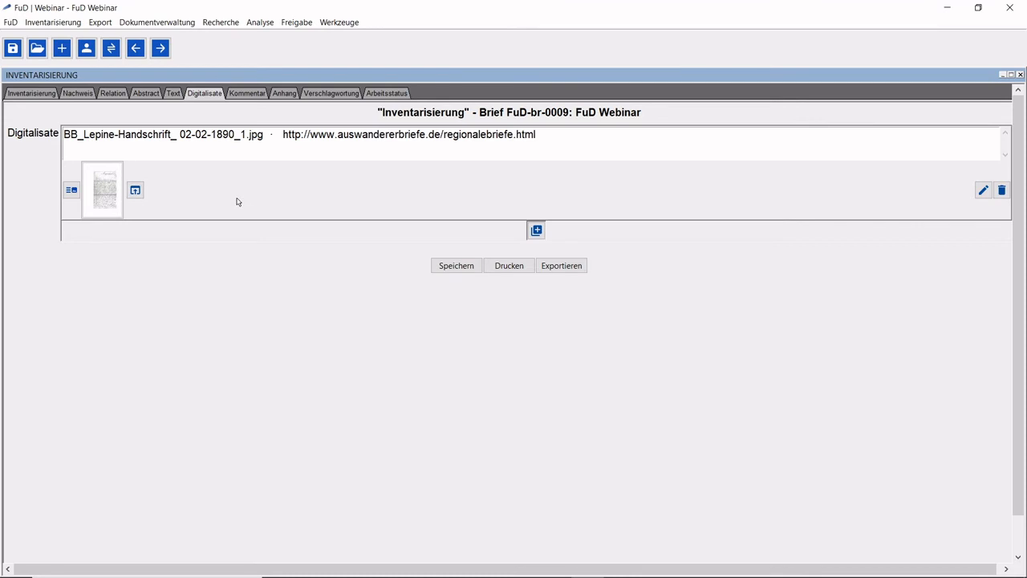
Step: Create a second Digitalisate entry with the image BB_Lepine-Handschrift_ 02-02-1890_2 and save it
click(537, 230)
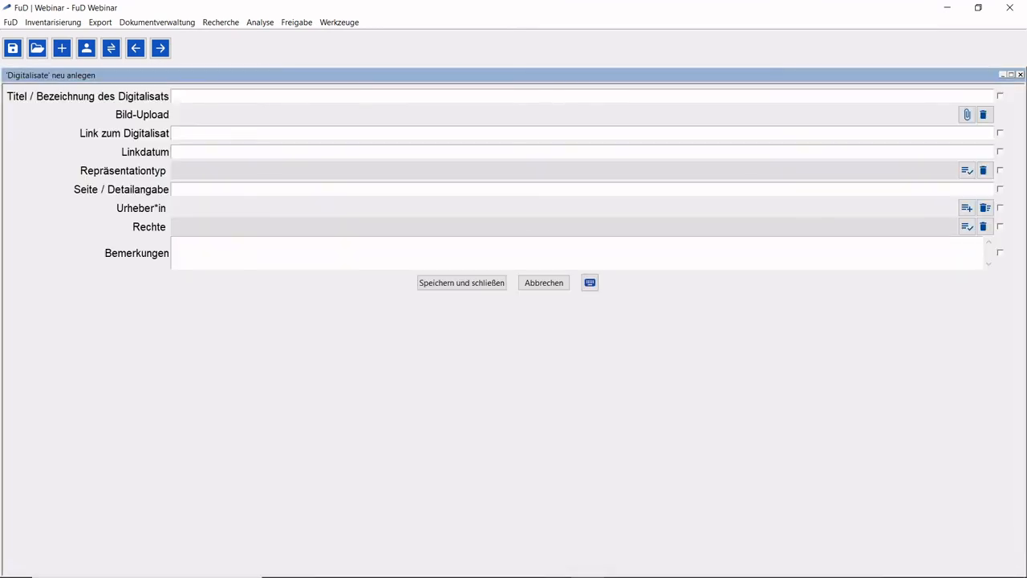
click(963, 113)
click(389, 152)
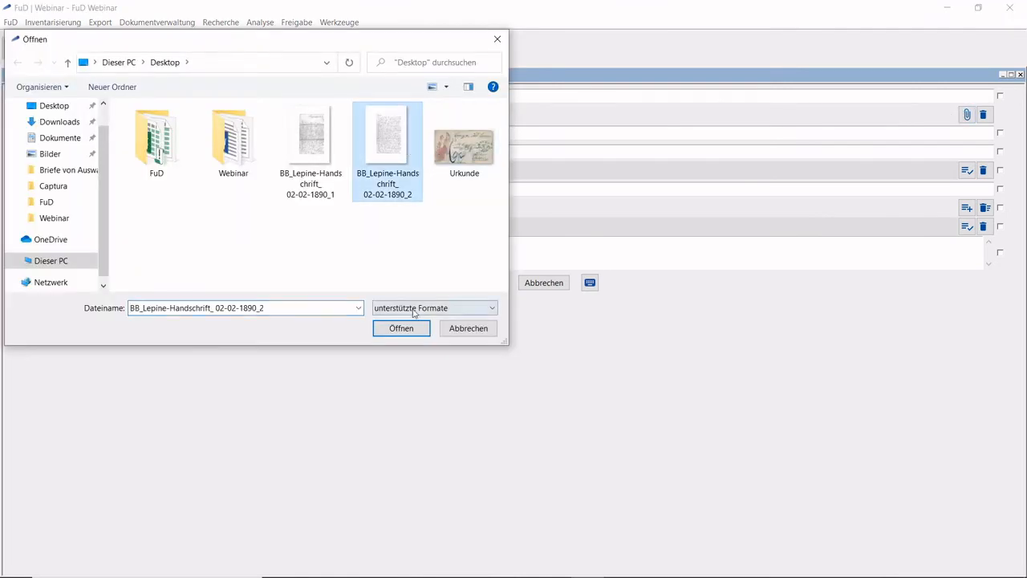
click(401, 326)
click(446, 282)
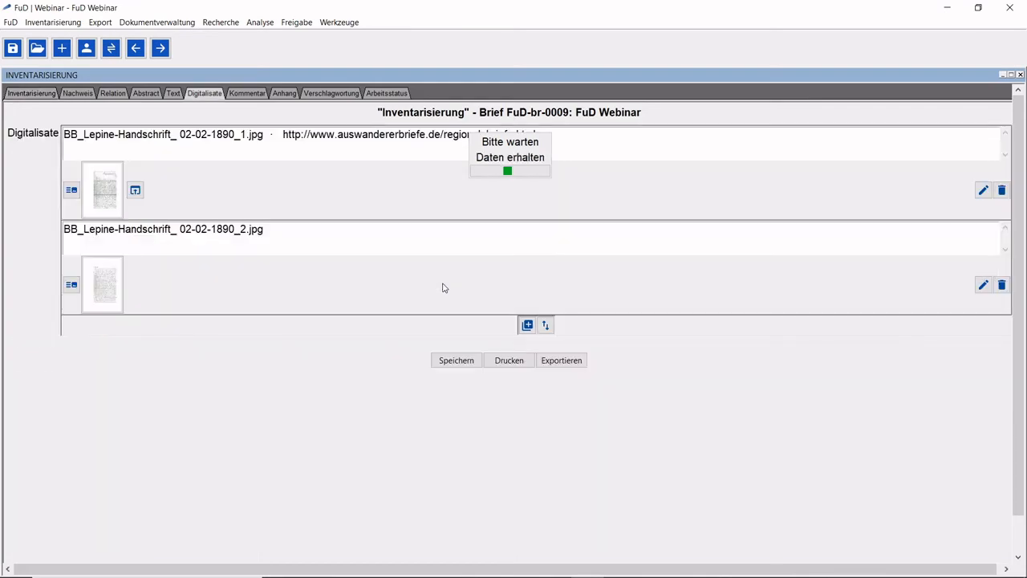
Step: Start a new Nachweis entry for the letter and set its Nachweistyp to Fundort
click(78, 93)
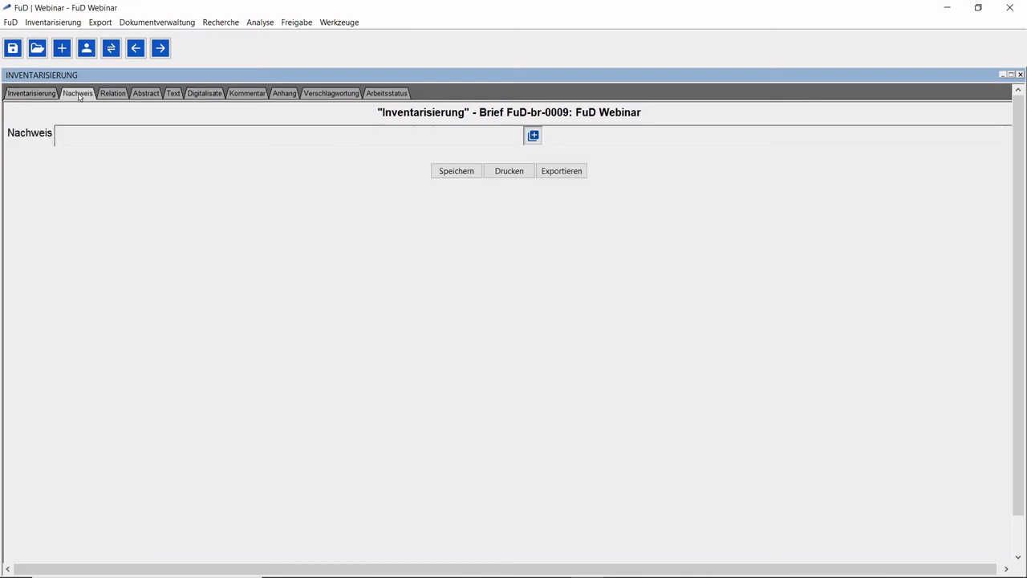
click(534, 136)
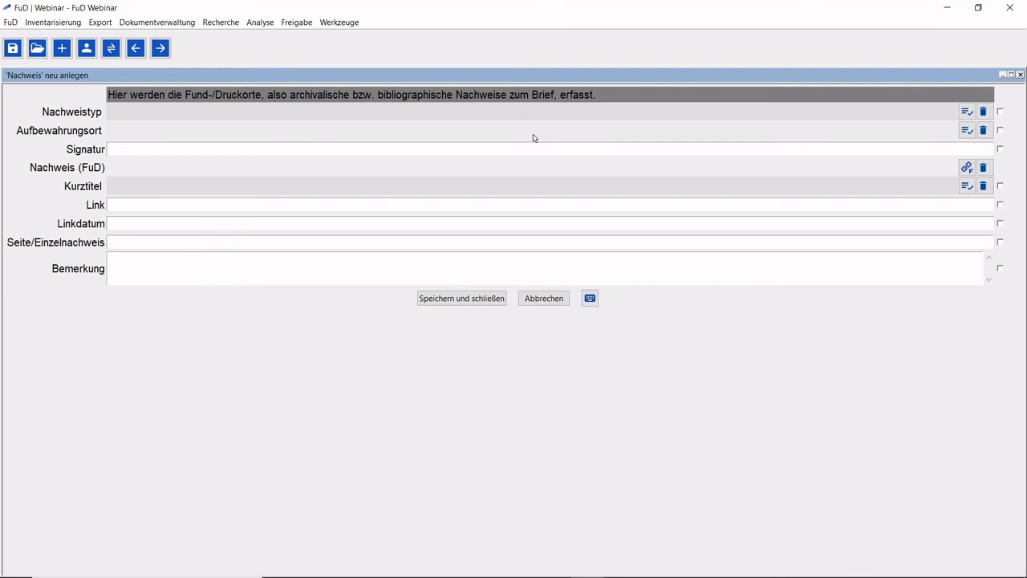
click(967, 111)
click(751, 187)
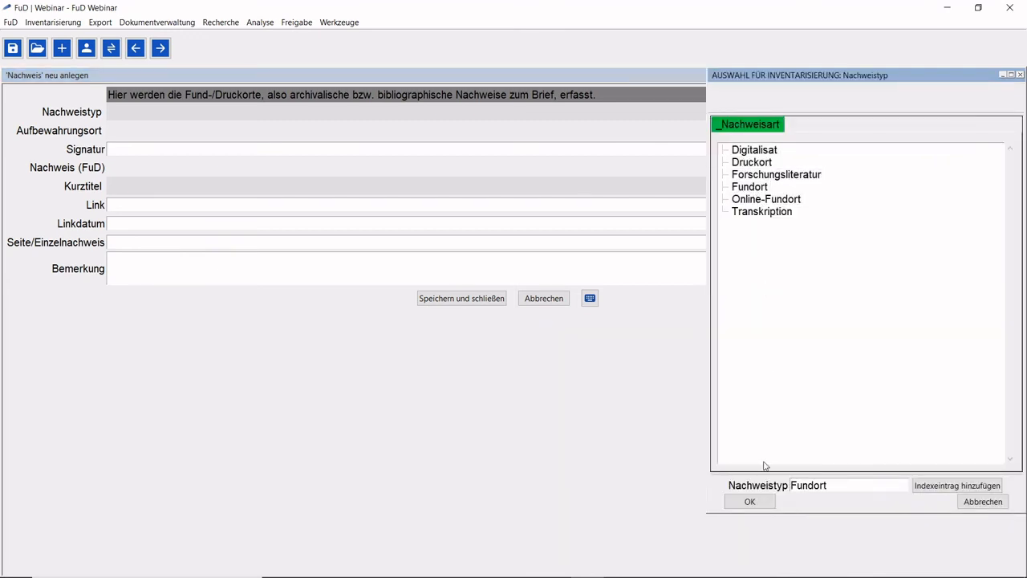
click(751, 501)
Step: Set the Aufbewahrungsort to Forschungsbibliothek Gotha, enter NABS with the family names and 04.01.1885 as Signatur, and save the Nachweis
click(967, 130)
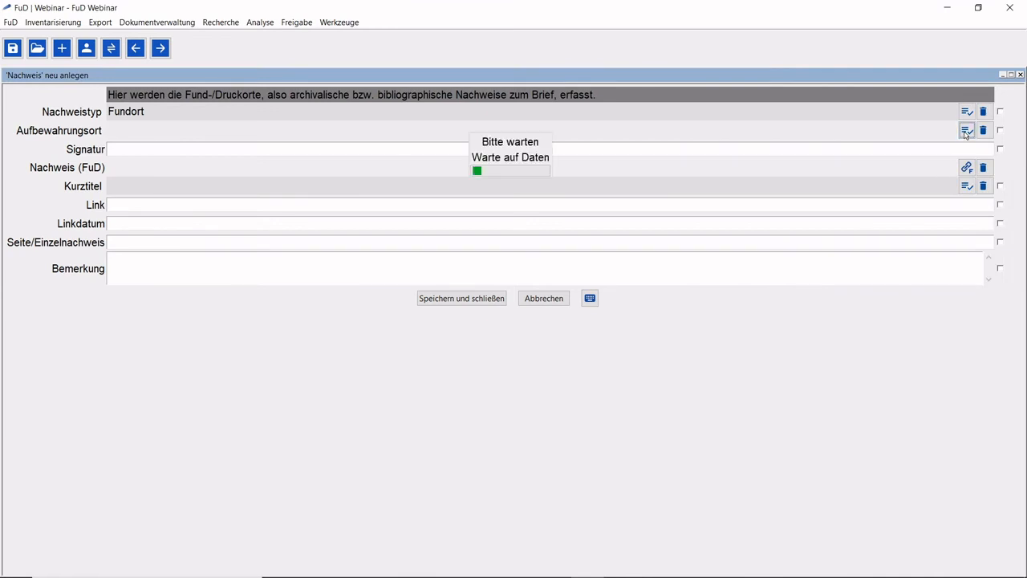
click(799, 163)
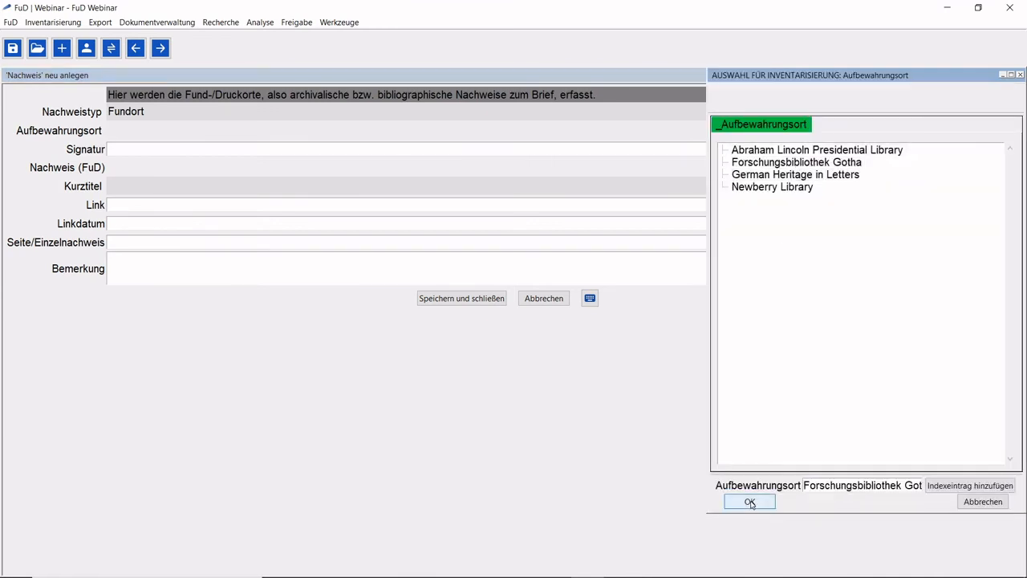
click(750, 501)
click(109, 146)
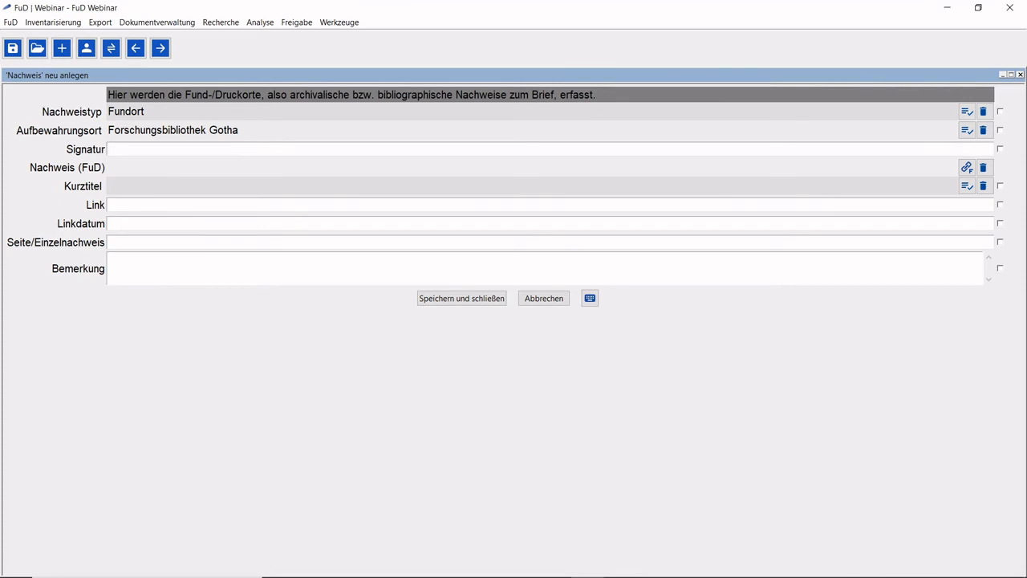
text(NABS, Erdmann/Lépine 04.01.1885)
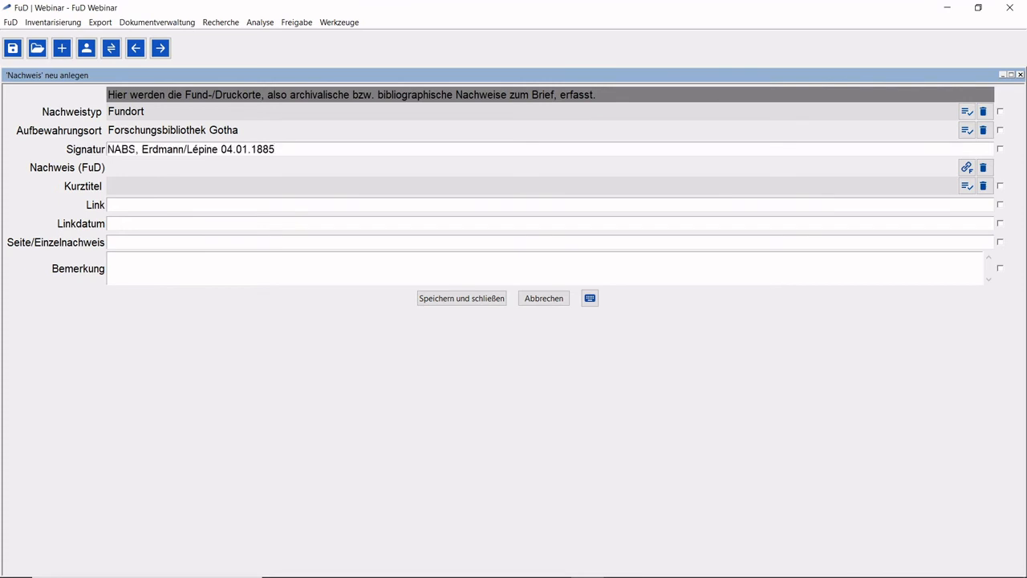
click(429, 300)
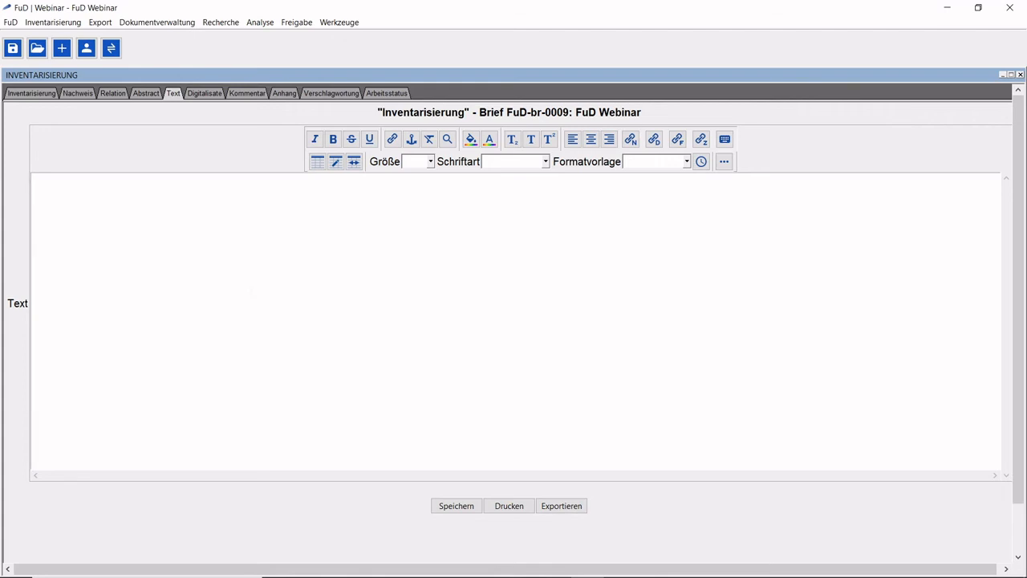
Step: Paste the copied transcription of the whole letter into the letter's Text field
key(ctrl+v)
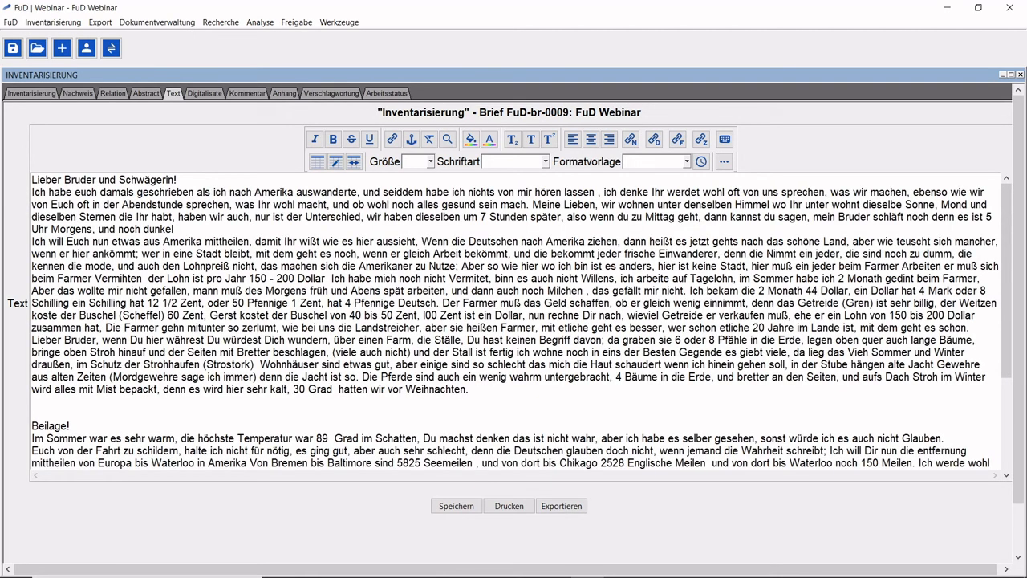
right_click(249, 294)
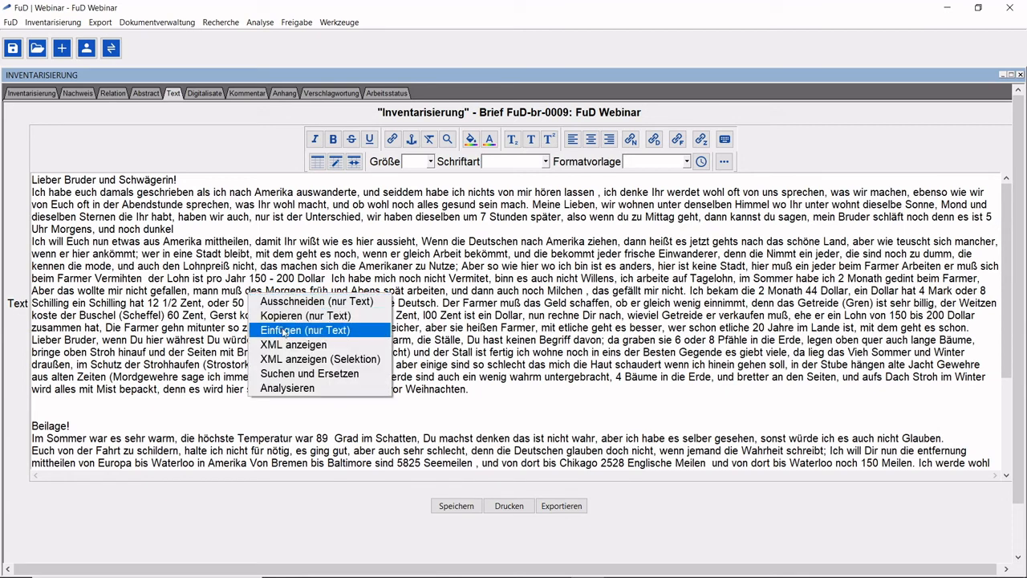
Step: Save the letter record with its pasted transcription
click(193, 317)
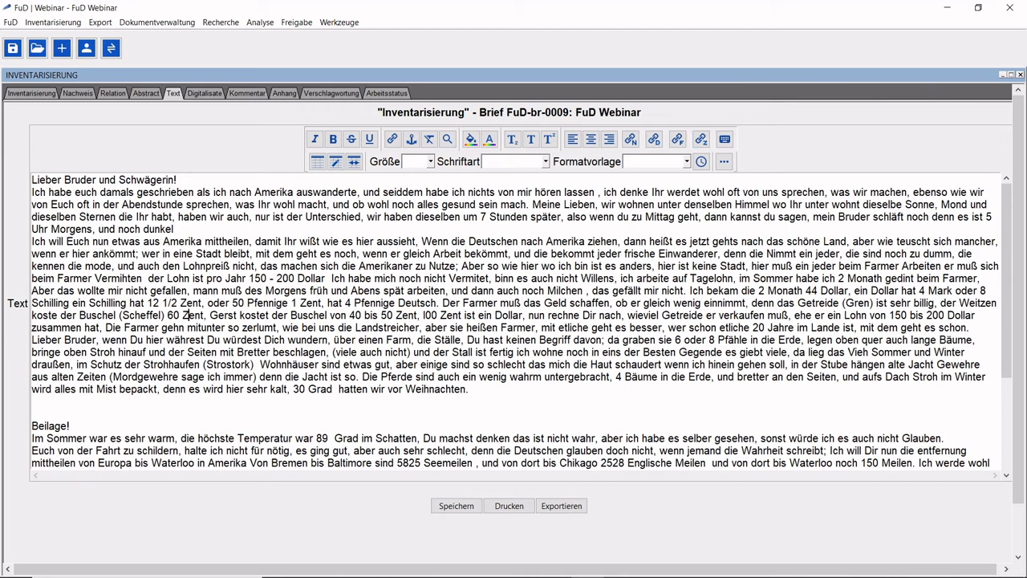
click(455, 505)
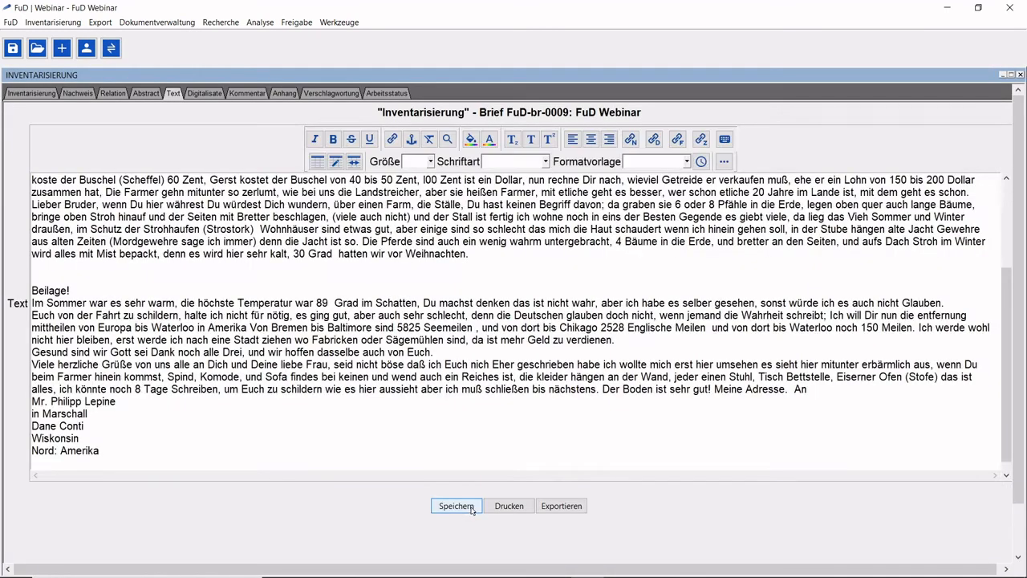
Step: Go to the letter's Arbeitsstatus and examine the Bearbeitungsstatus options offered for Status without choosing one
click(388, 94)
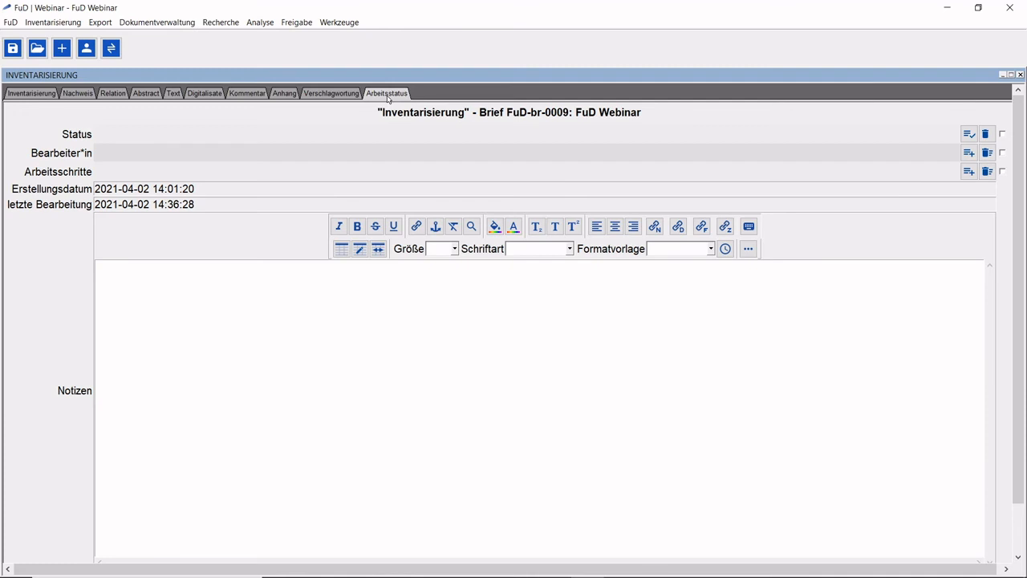
click(970, 135)
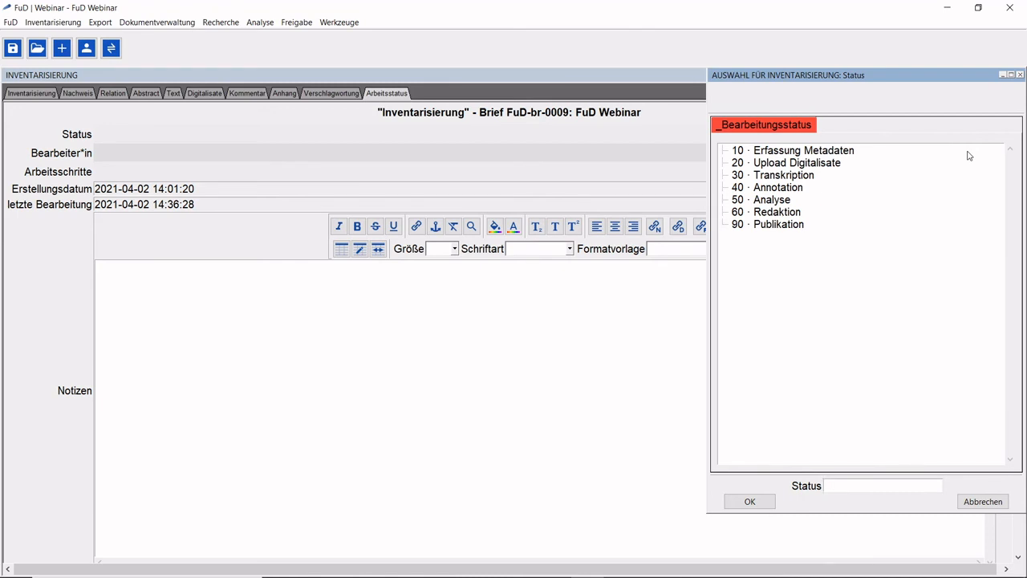
click(992, 502)
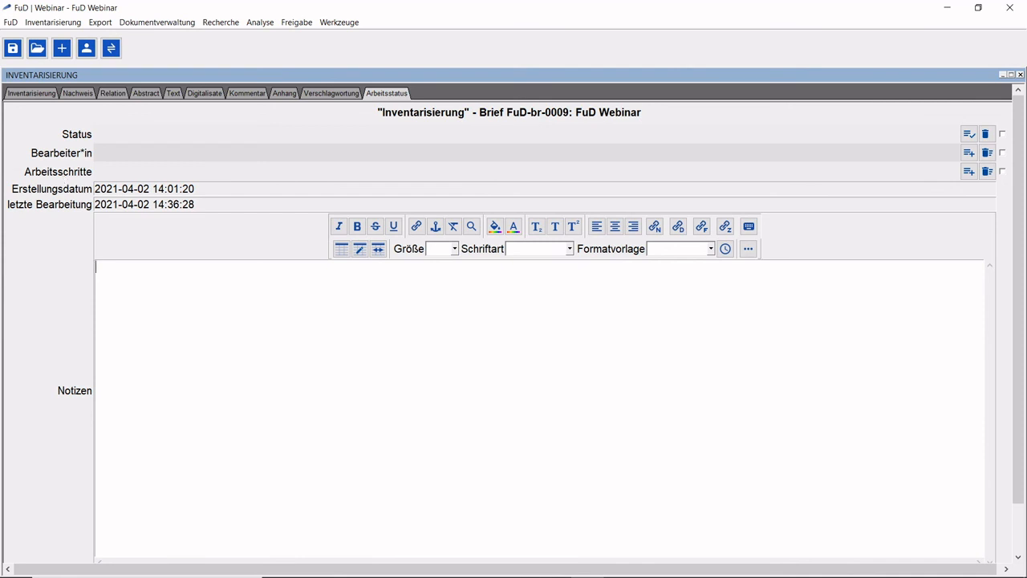
Step: Enter "Bitte nochmal prüfen" in the Notizen field of the letter's Arbeitsstatus and save the record
text(Bitte nochmal prüfen)
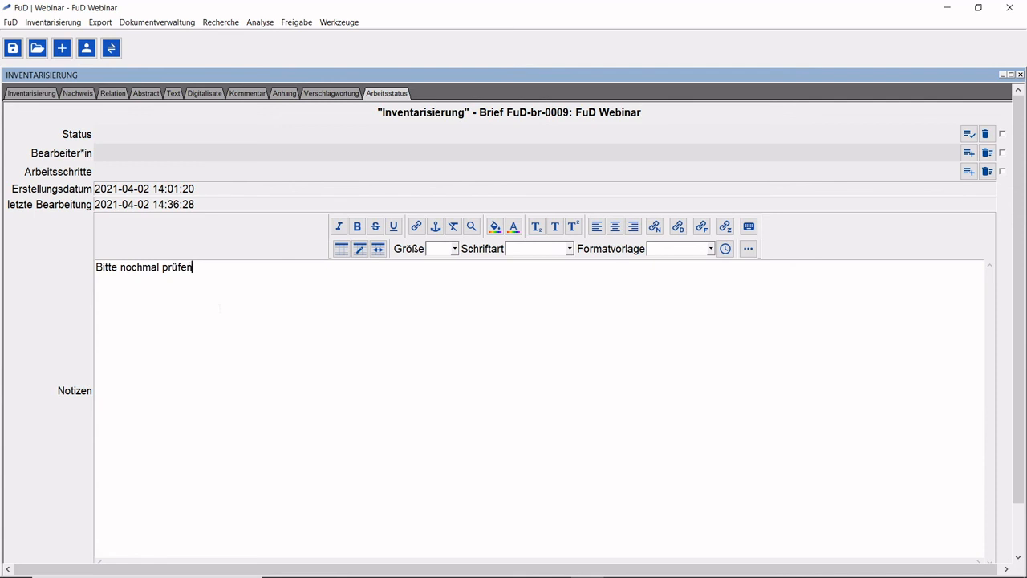
drag(1020, 185, 1026, 243)
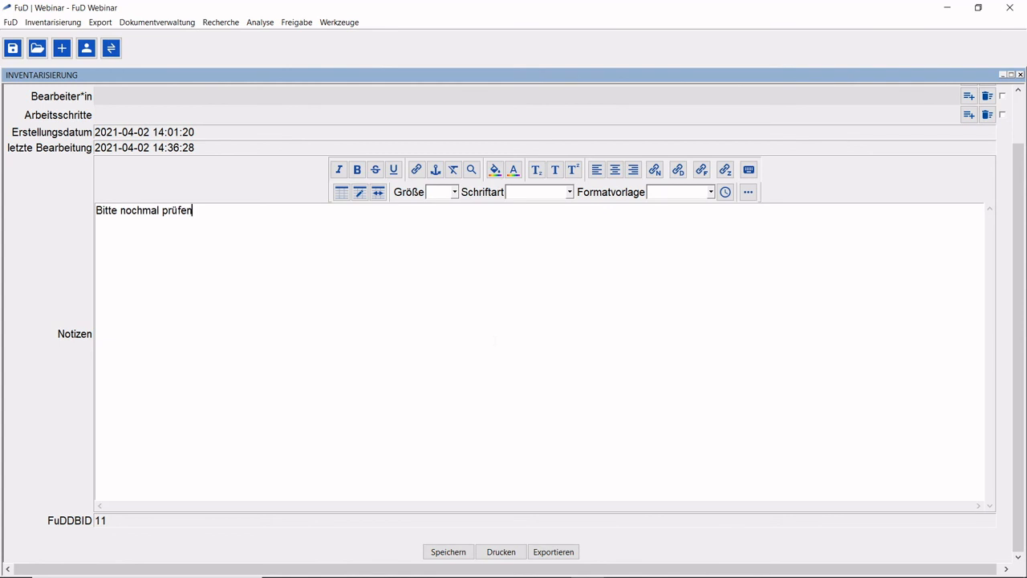
click(450, 553)
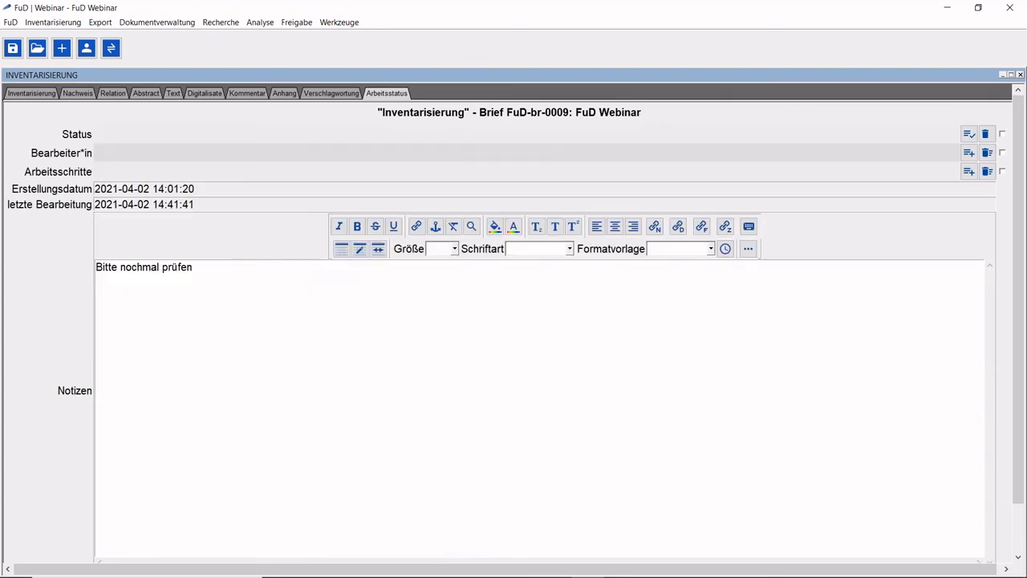